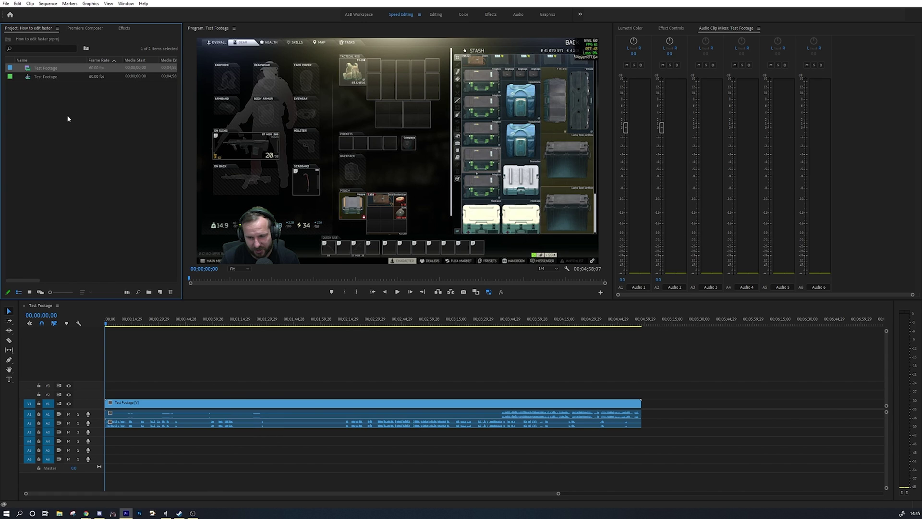
Step: Open the keyboard shortcut settings, search for "ripple trim" and check the shortcuts of both Ripple Trim Edit To Playhead commands
left_click(17, 4)
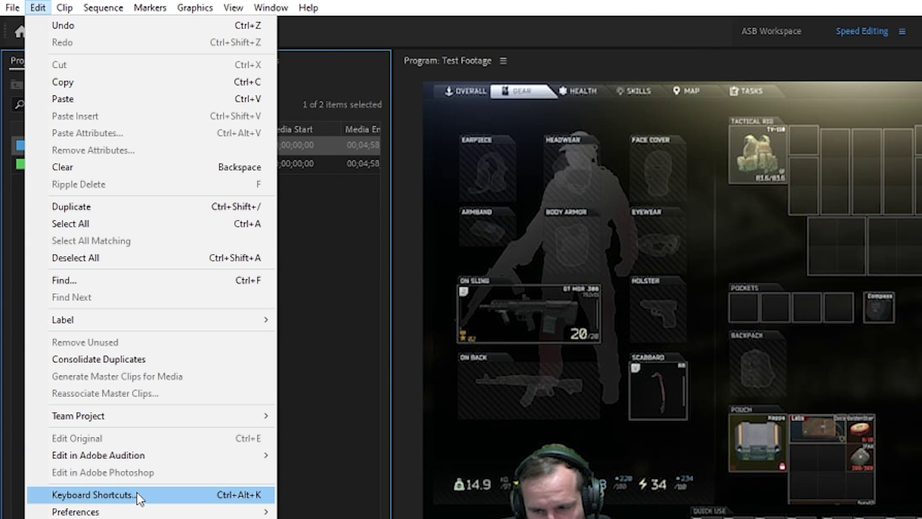
left_click(137, 492)
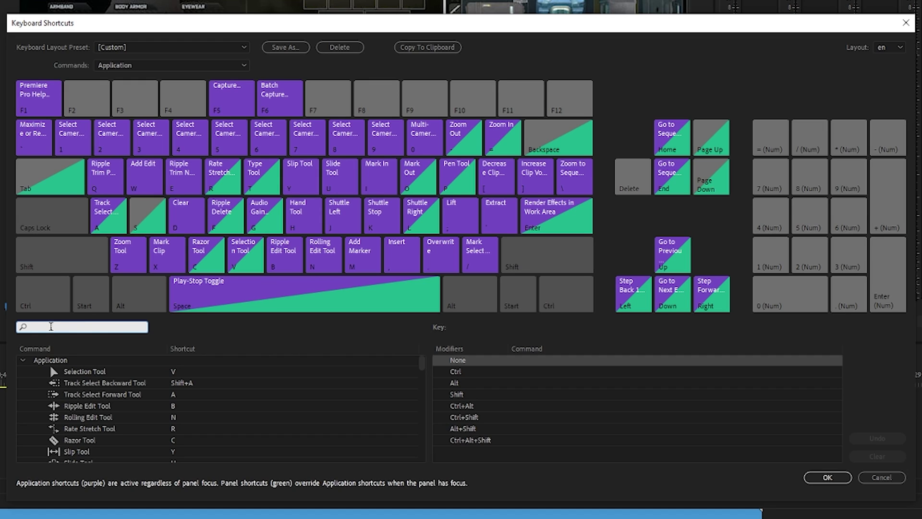
type("rippl")
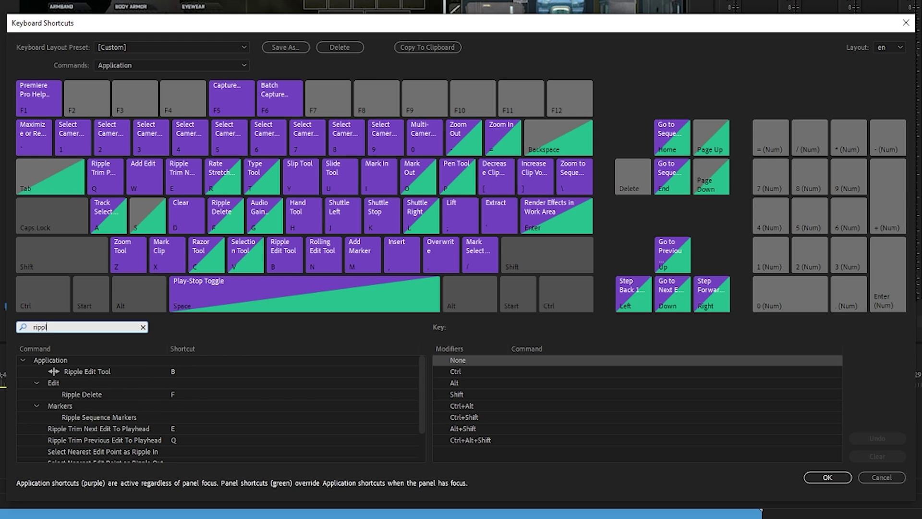
type("e trim")
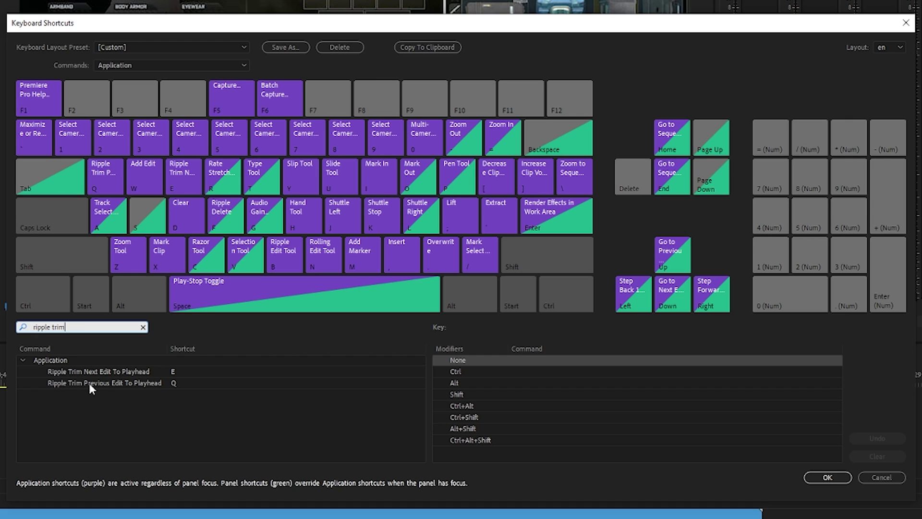
left_click(173, 372)
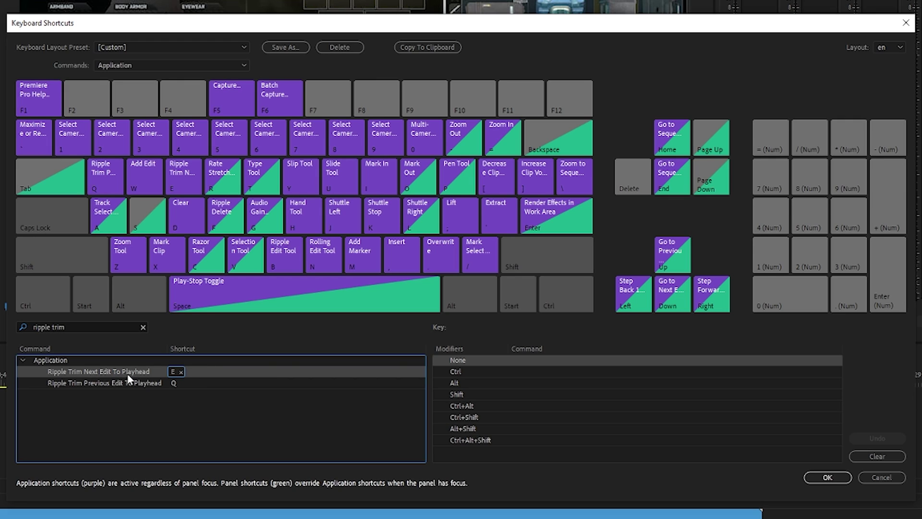
left_click(186, 383)
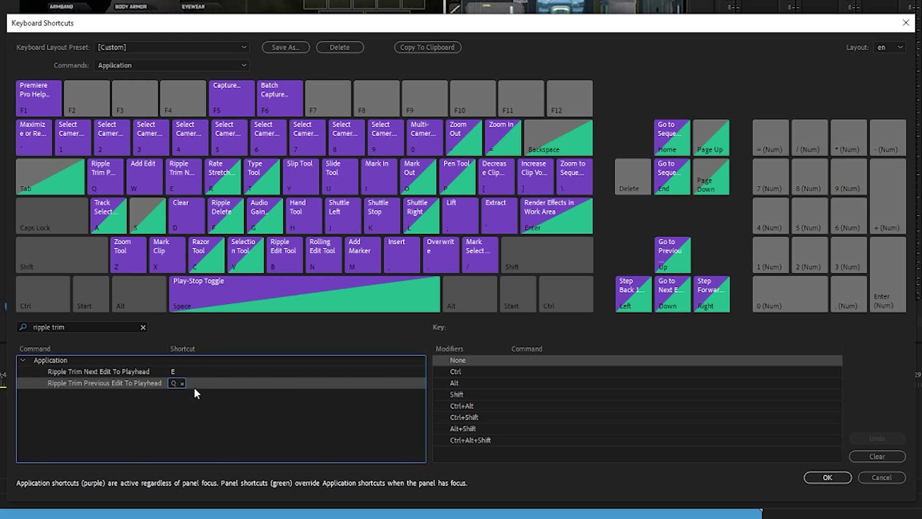
left_click(183, 407)
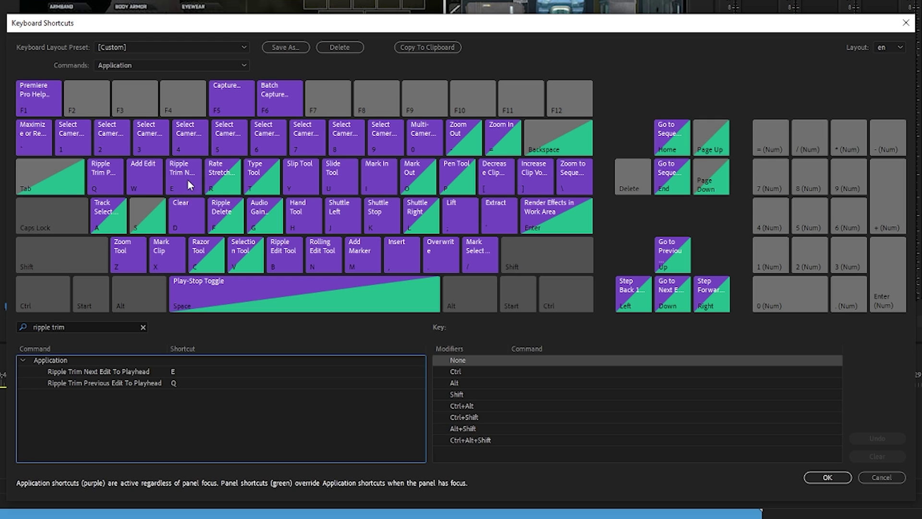
Step: Search the shortcut commands for "add edit" and reassign W to the Add Edit command
left_click(20, 328)
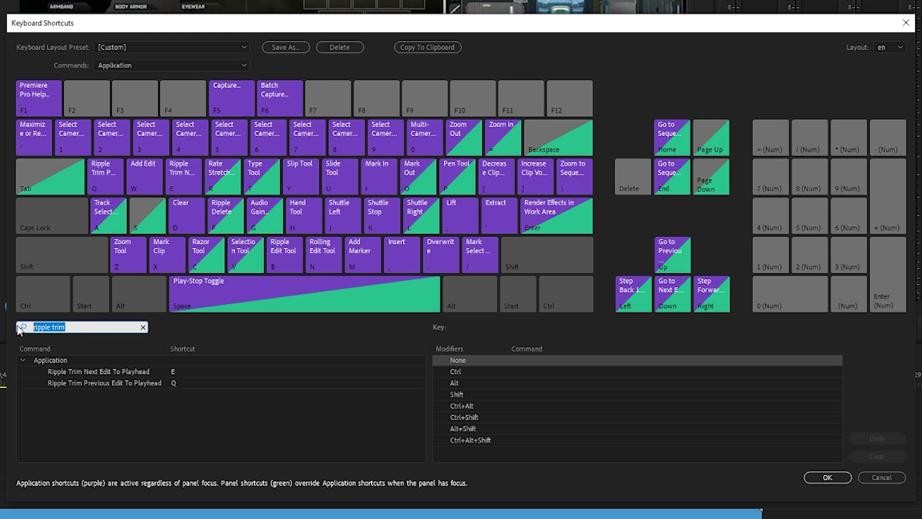
type("add edit")
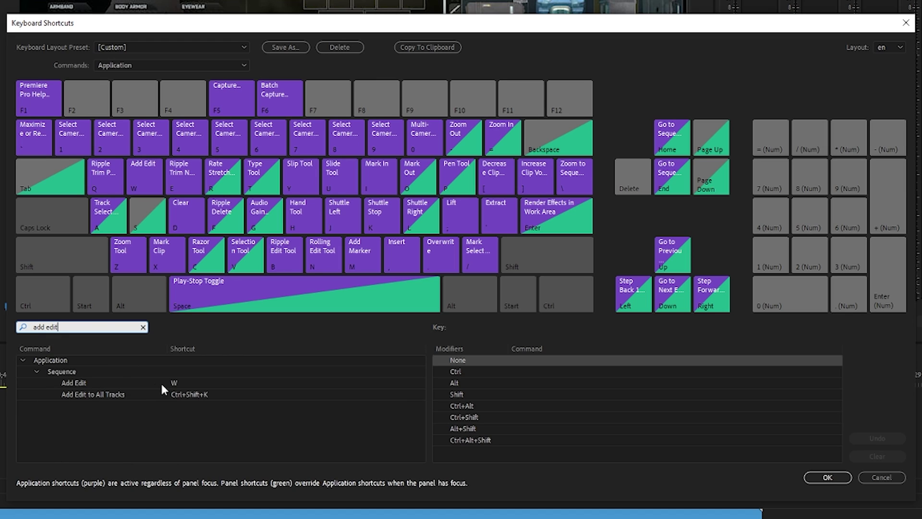
left_click(176, 382)
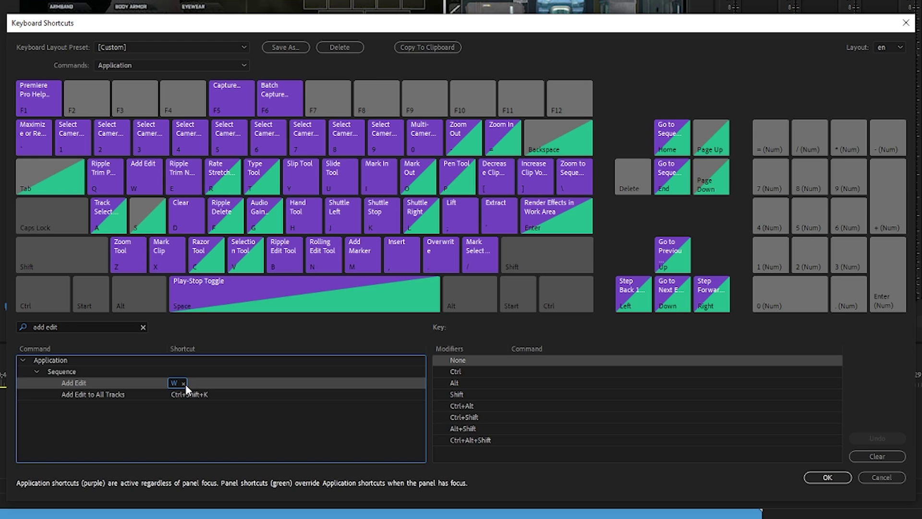
left_click(183, 384)
key("w")
left_click(171, 422)
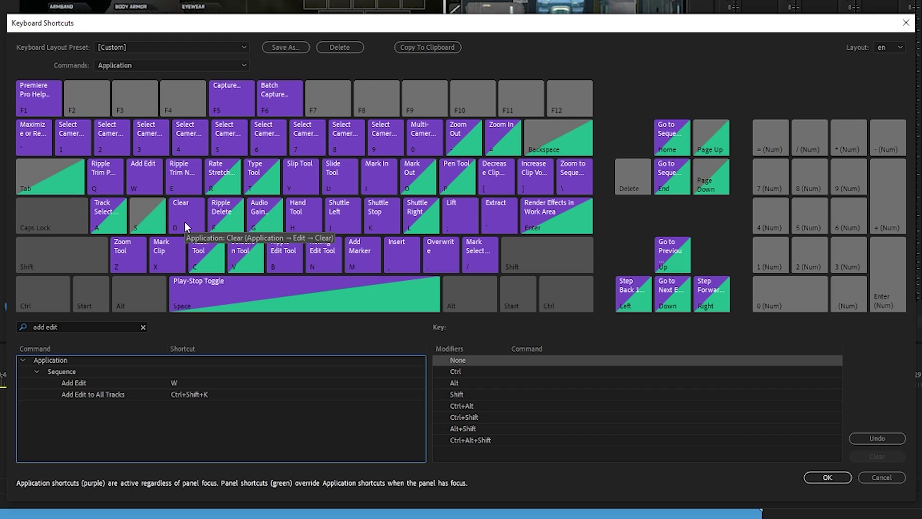
Step: Search the shortcut commands for "clear" and check the shortcut of the Clear command under Edit
left_click(16, 327)
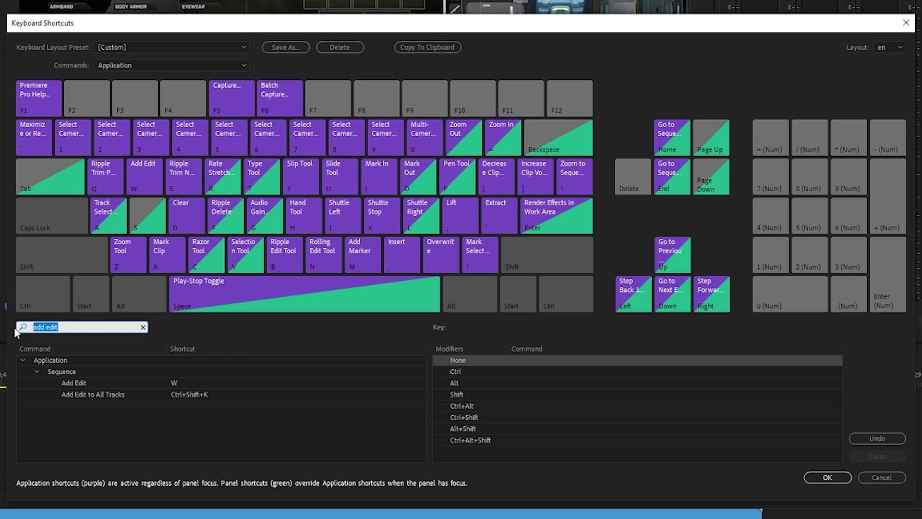
type("clear")
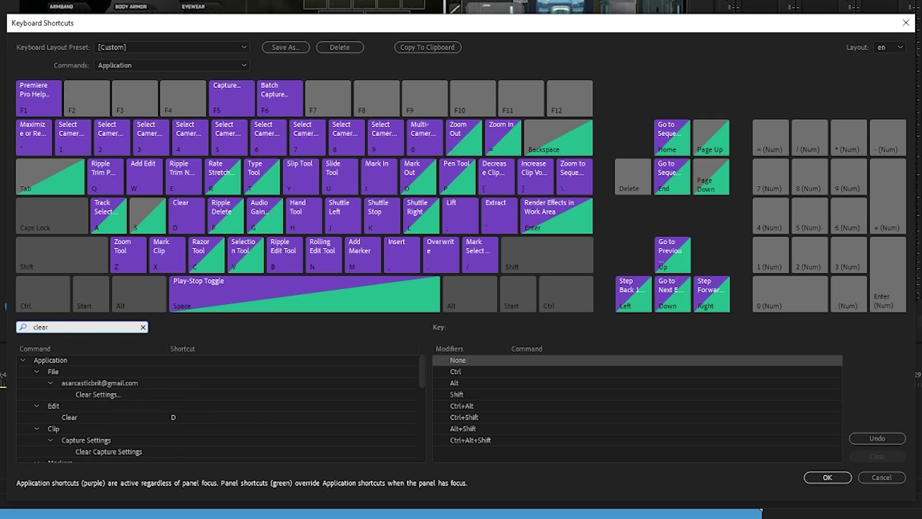
scroll(156, 416, "down", 1)
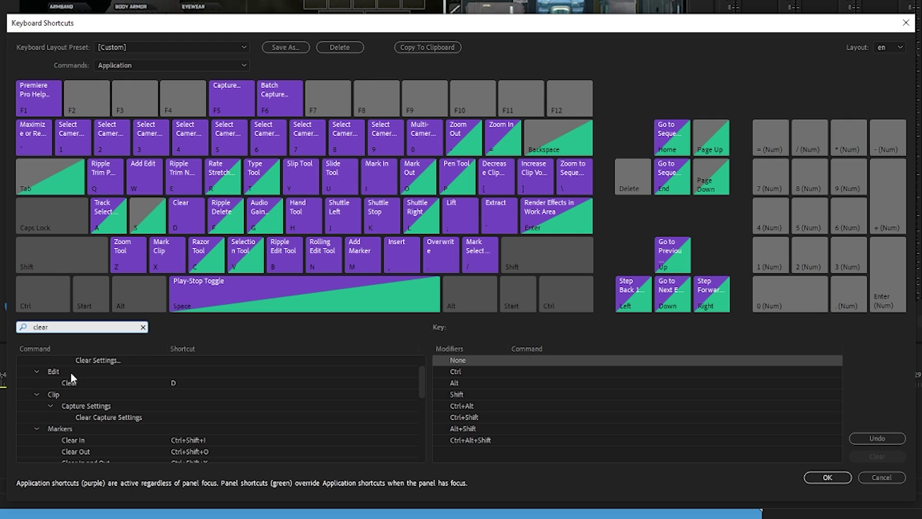
scroll(68, 380, "up", 1)
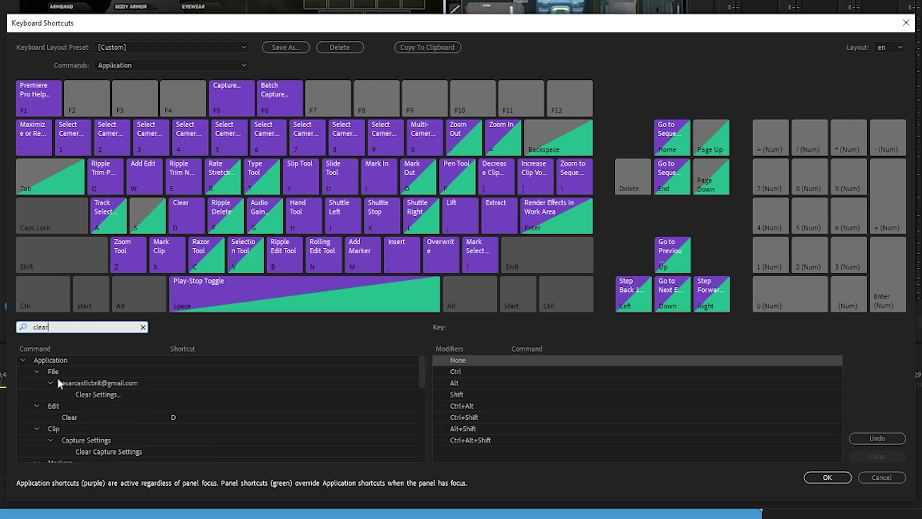
left_click(77, 417)
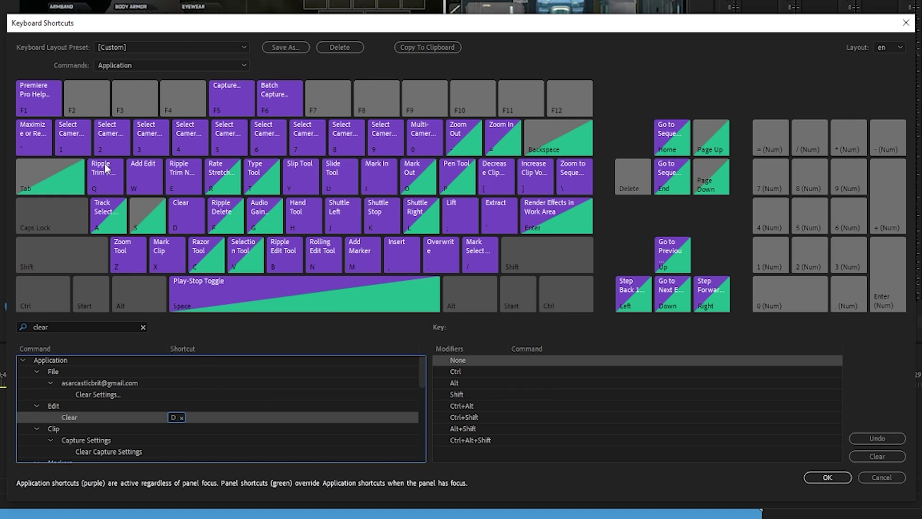
Step: Check the commands assigned to the Q, W and E keys and accept the keyboard shortcut settings
left_click(109, 178)
left_click(142, 175)
left_click(190, 182)
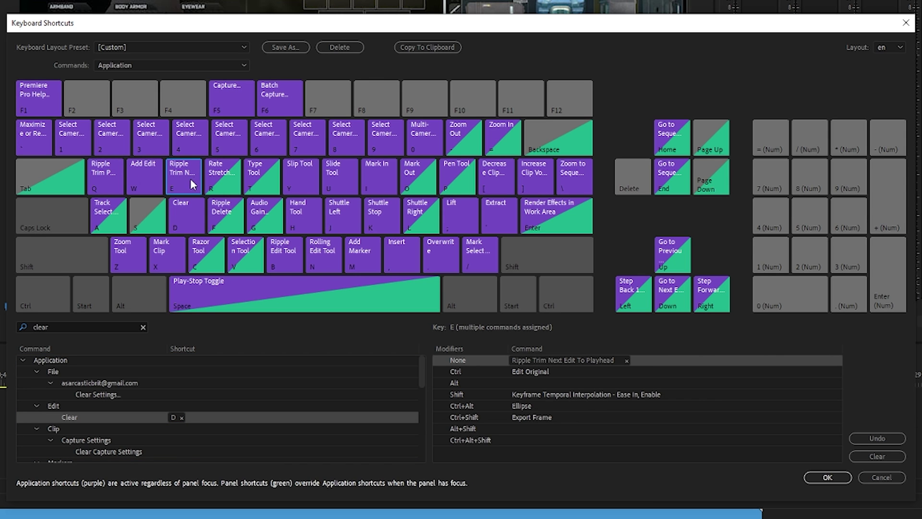
left_click(820, 478)
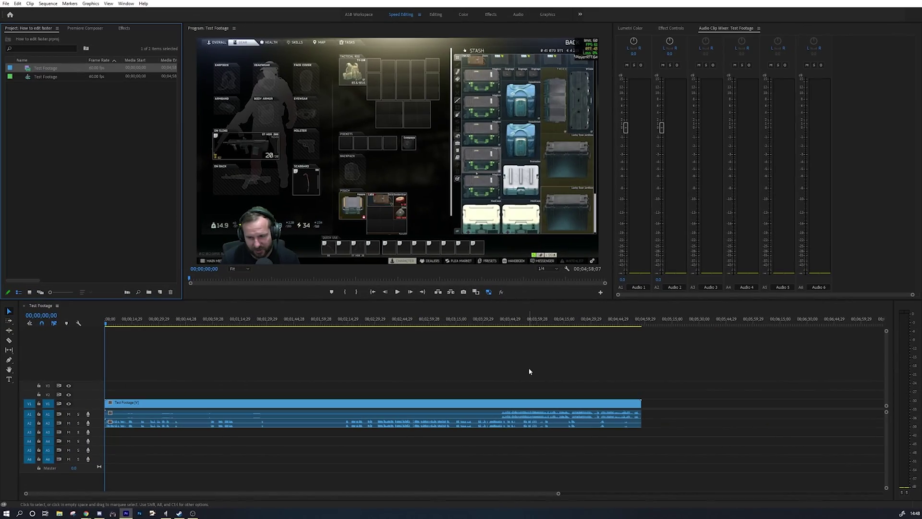
Step: Ripple trim the start of the Test Footage clip to the playhead at 00;01;36;29
left_click_drag(143, 324, 282, 336)
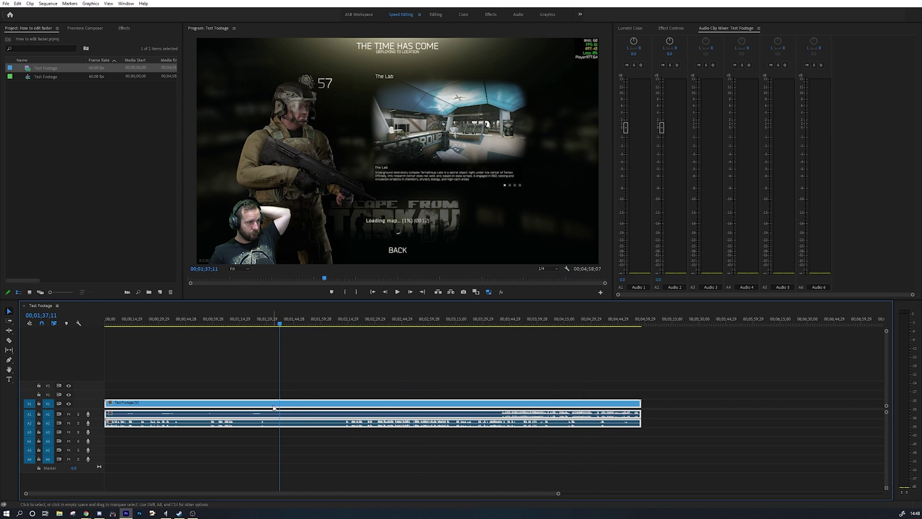
scroll(277, 401, "up", 3)
scroll(277, 404, "up", 1)
left_click(297, 324)
left_click(341, 369)
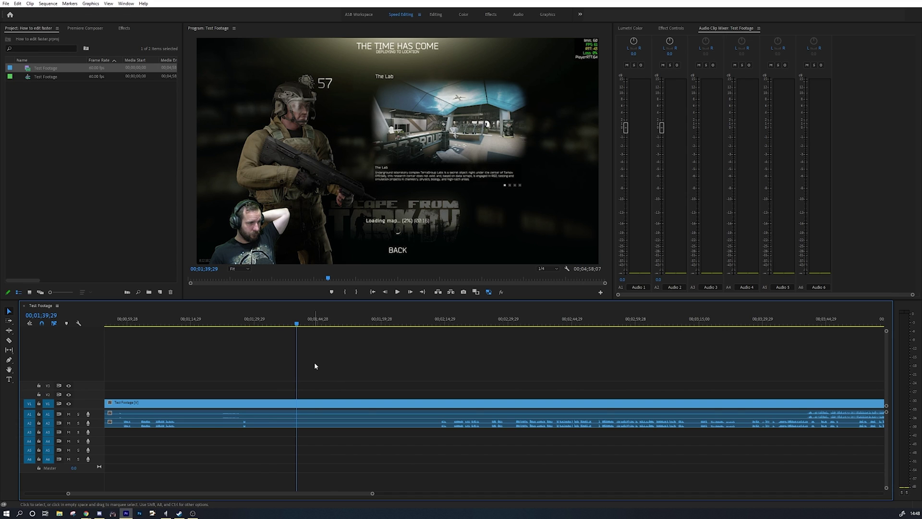
scroll(312, 363, "down", 4)
scroll(236, 389, "up", 5)
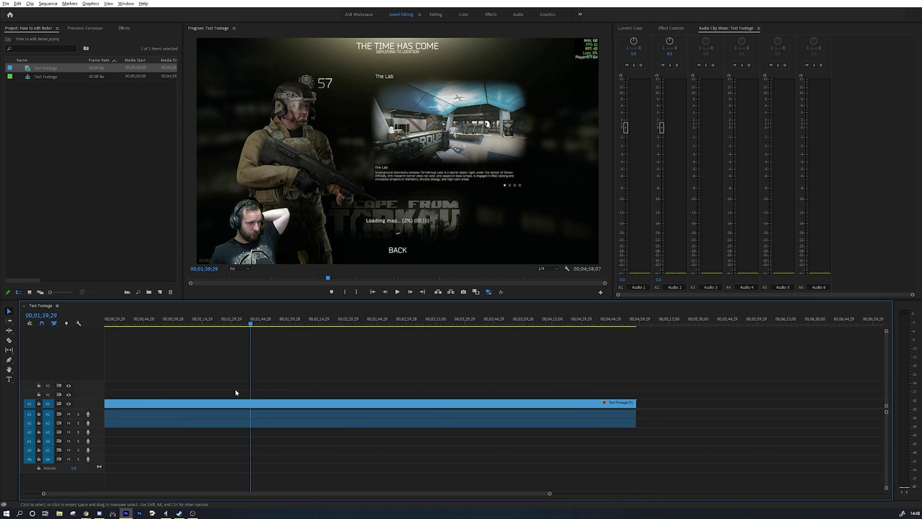
left_click_drag(463, 321, 441, 323)
scroll(439, 333, "down", 4)
scroll(438, 337, "down", 1)
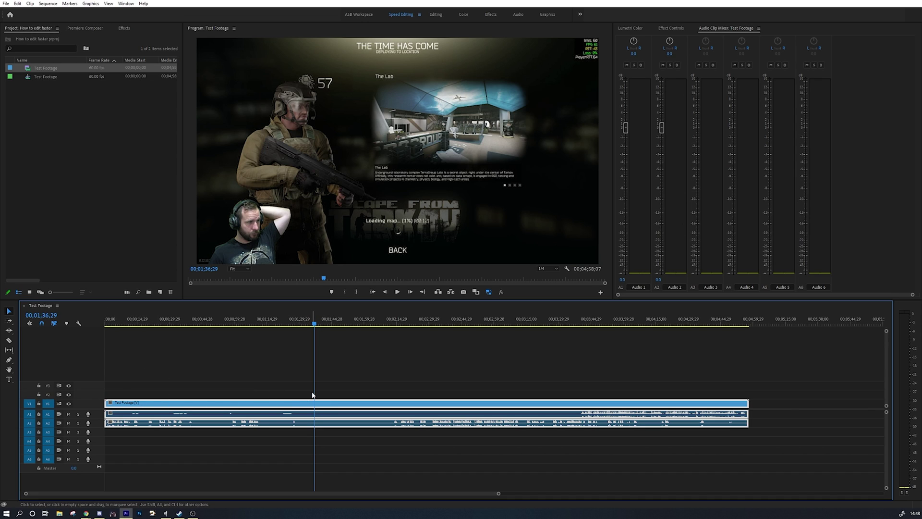
key("q")
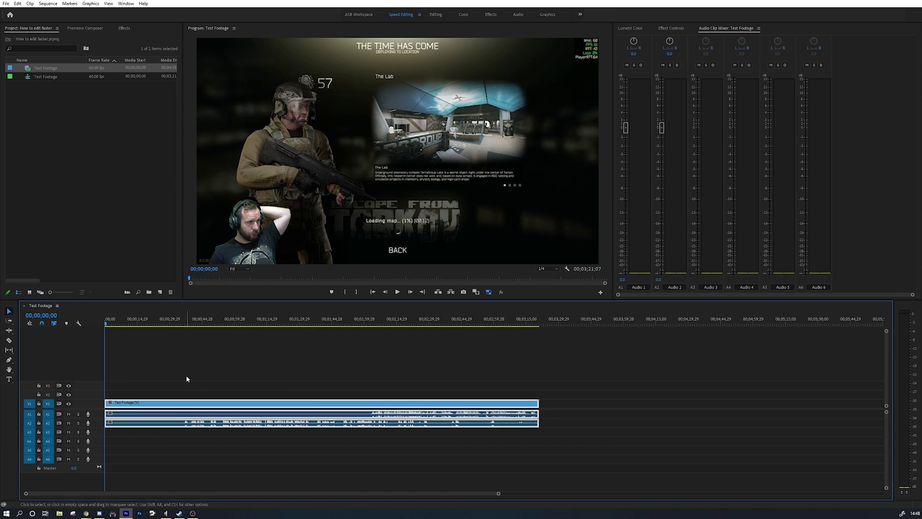
Step: Ripple trim the end of the clip to the playhead at 00;00;16;04 and undo both ripple trims
left_click_drag(116, 327, 141, 327)
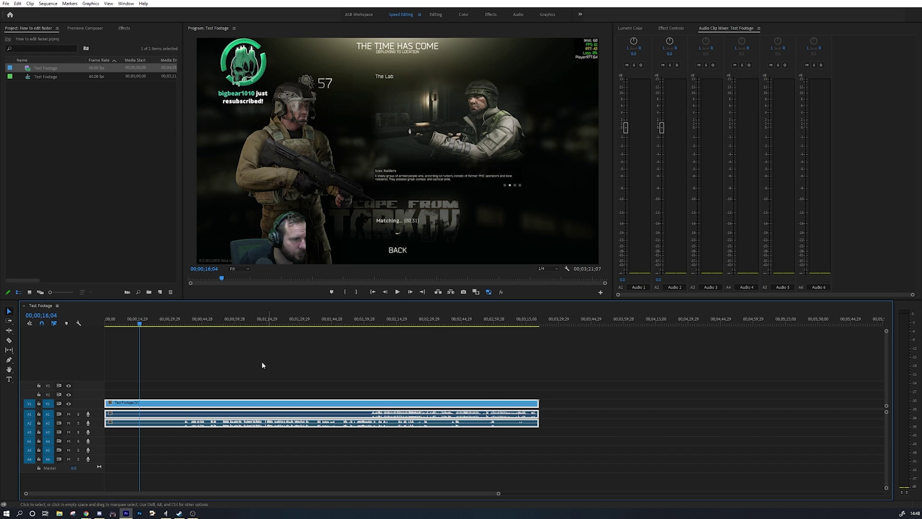
key("w")
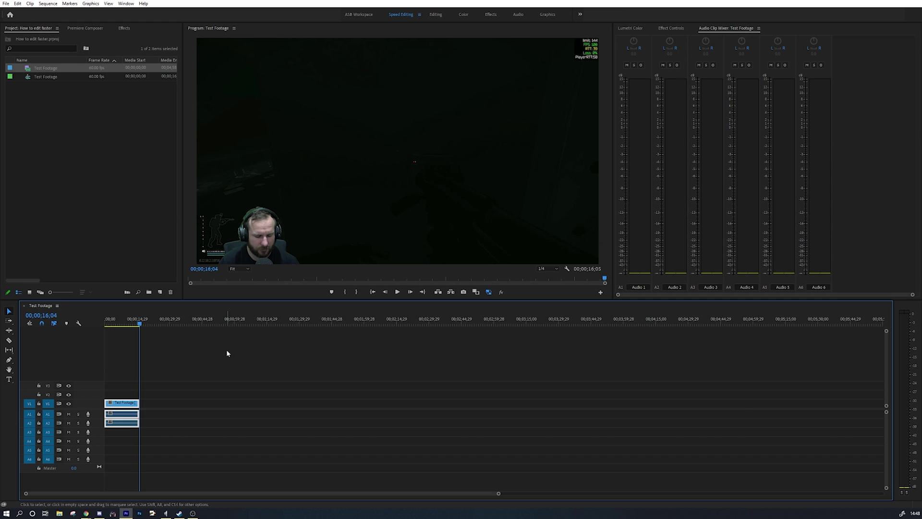
key("ctrl+z")
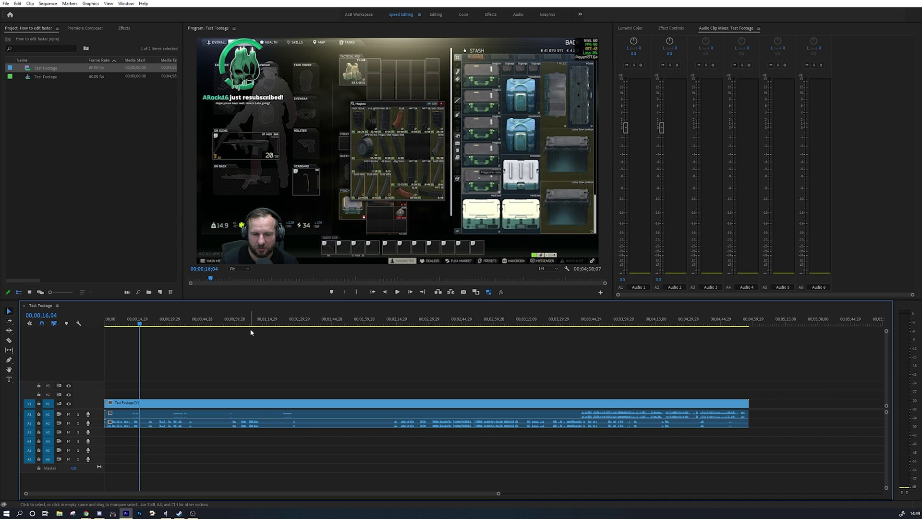
Step: Try ripple trimming the clip's start and then its end to the playhead, the end at 00;00;35;08, and undo both trims
left_click_drag(255, 323, 316, 329)
key("q")
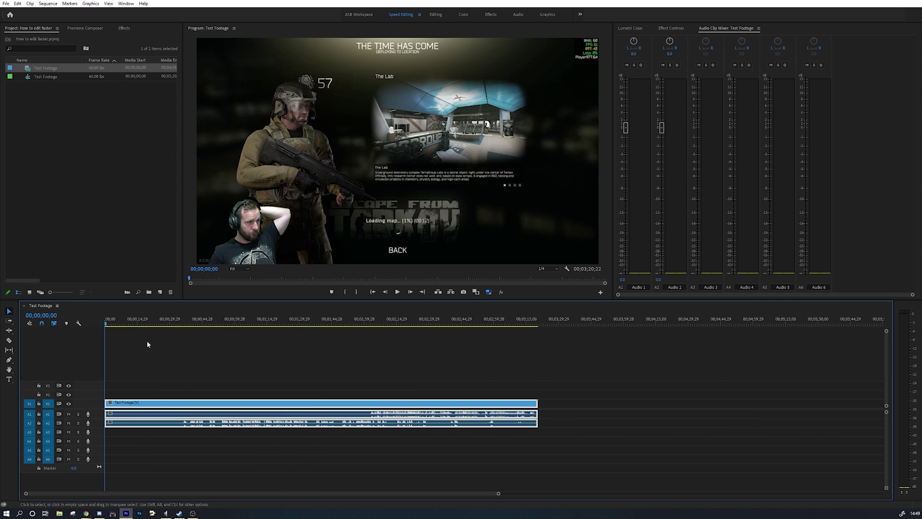
left_click_drag(123, 327, 182, 327)
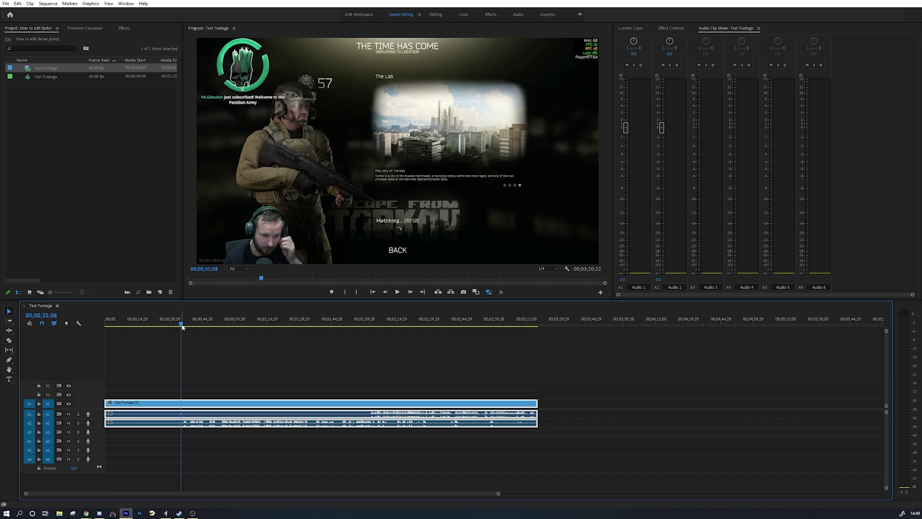
key("w")
key("ctrl+z")
key("ctrl+z")
Step: Split the Test Footage clip at 00;00;59;00 and delete the part before the cut, leaving the gap open
left_click_drag(308, 323, 223, 326)
scroll(237, 382, "up", 4)
scroll(237, 382, "up", 1)
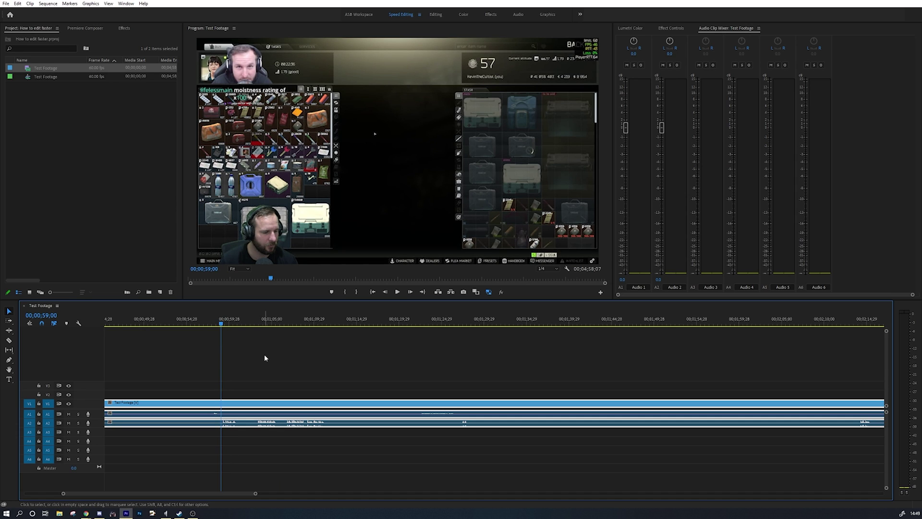
key("ctrl+k")
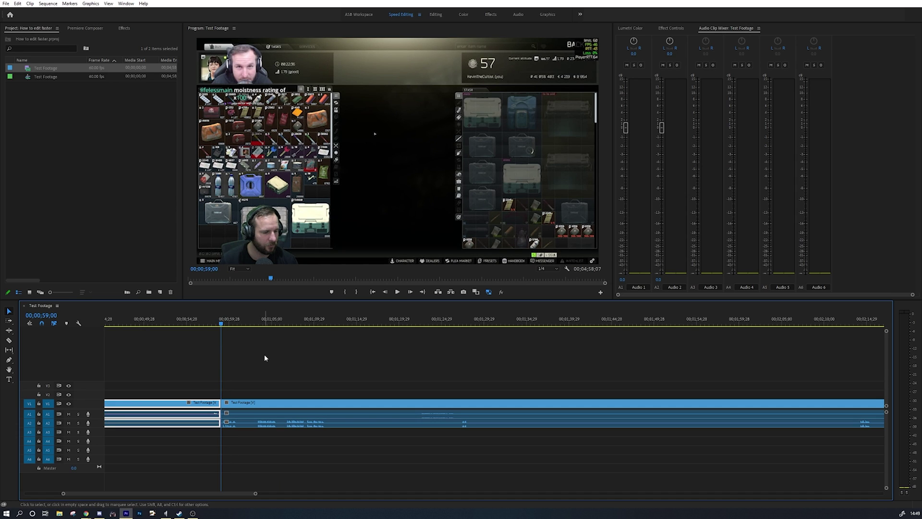
scroll(197, 377, "down", 4)
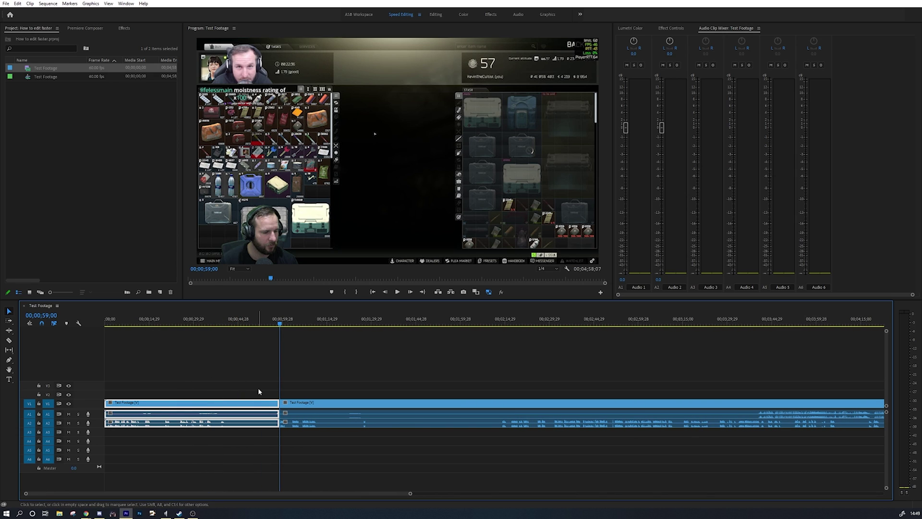
key("Delete")
Step: Split the remaining Test Footage clip at 00;01;11;14
left_click_drag(281, 328, 315, 330)
scroll(318, 377, "up", 2)
key("ctrl+k")
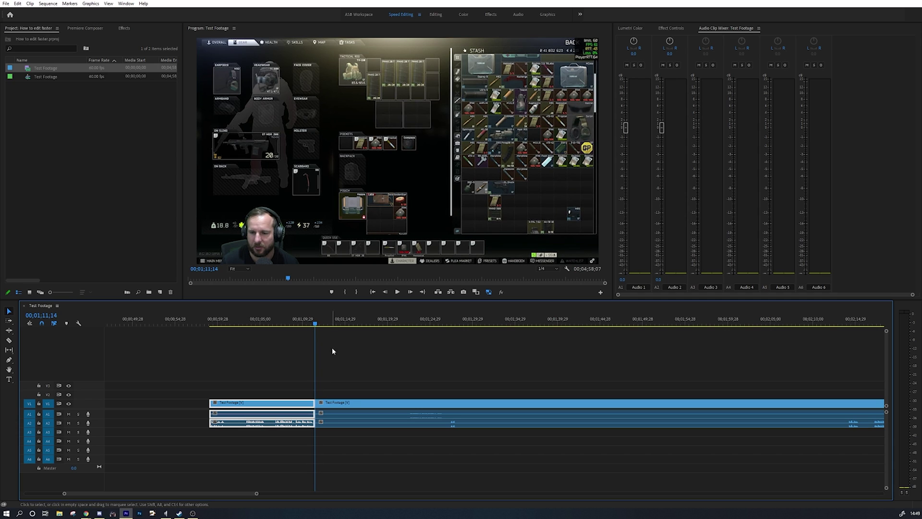
Step: Try ripple trimming the start of the second Test Footage segment to the playhead at 00;02;13;25, and undo the trim
scroll(339, 361, "down", 2)
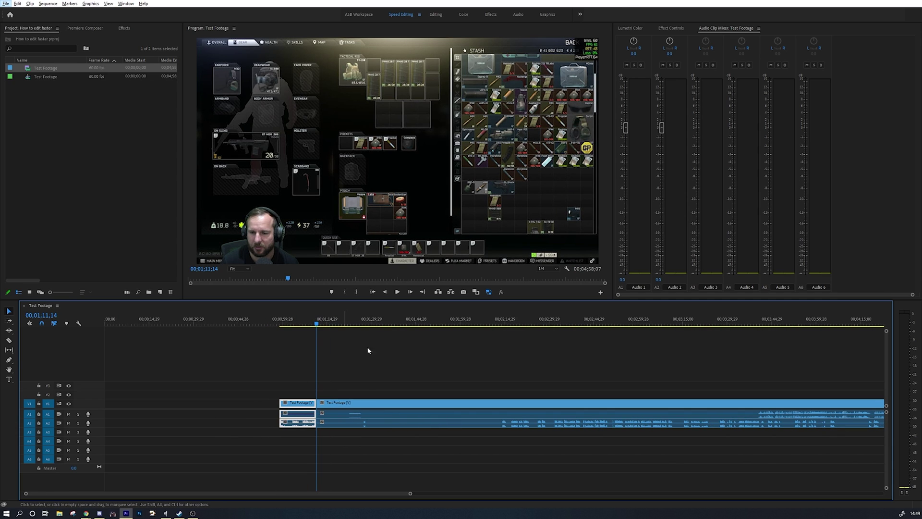
left_click_drag(425, 325, 502, 325)
scroll(518, 359, "up", 2)
scroll(473, 350, "down", 3)
scroll(456, 367, "up", 2)
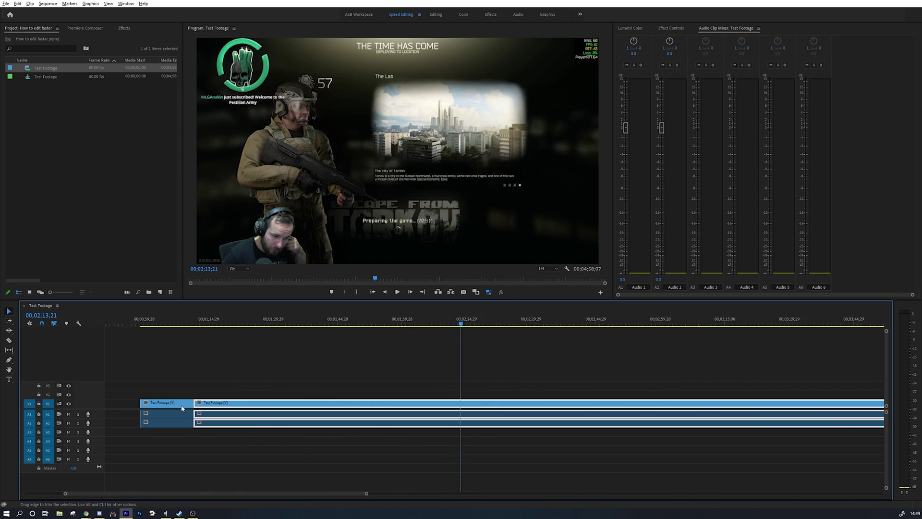
left_click(538, 324)
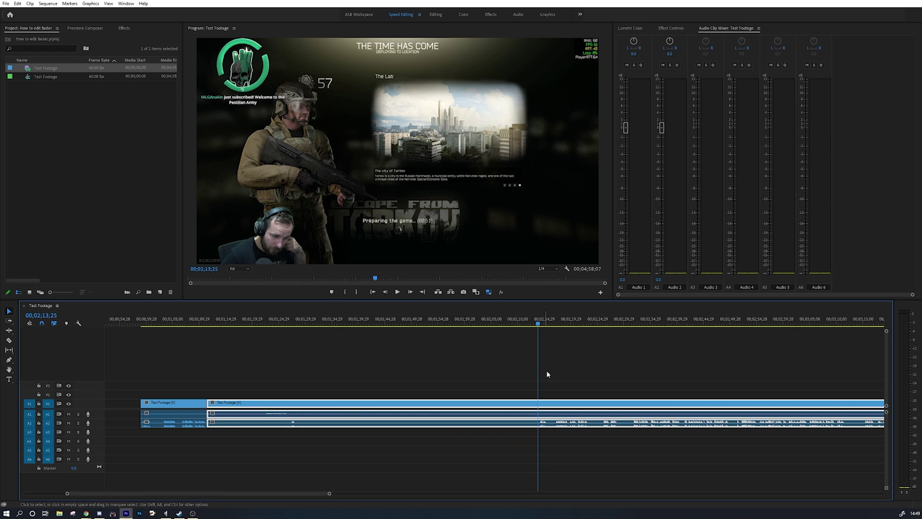
key("q")
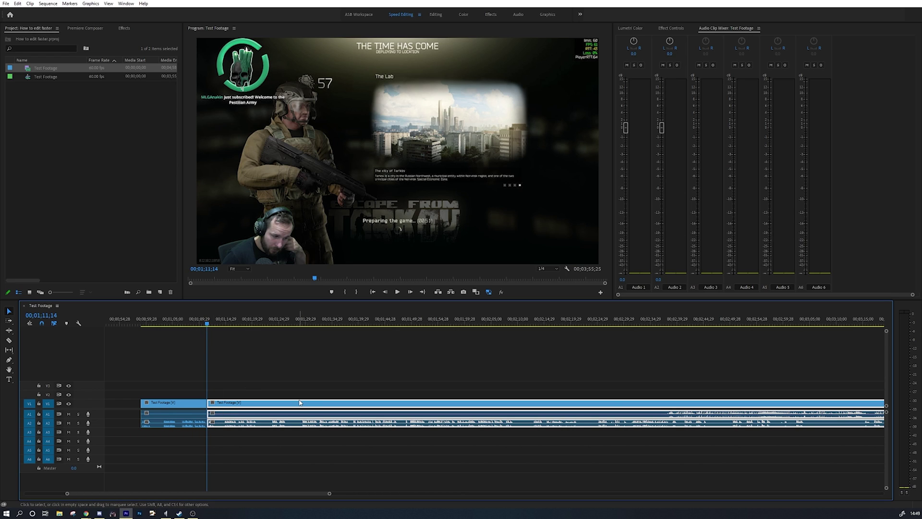
key("ctrl+z")
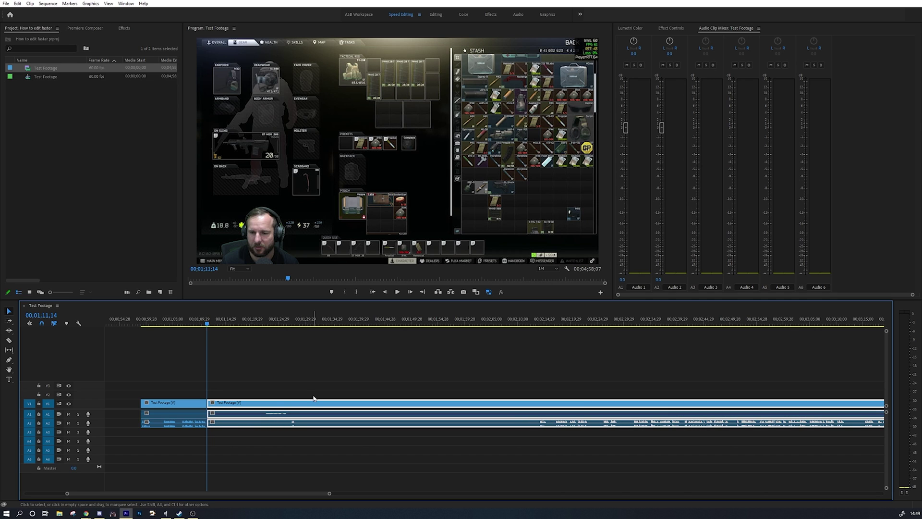
Step: Split the long clip after 00;01;11;14 at several points and ripple trim the start of each new segment to the playhead
left_click_drag(208, 323, 303, 370)
key("ctrl+k")
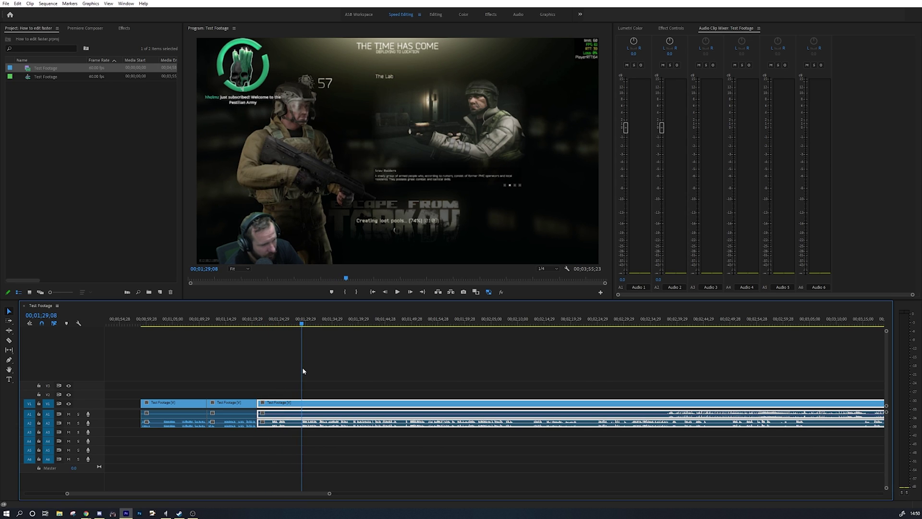
key("q")
left_click_drag(301, 368, 366, 383)
key("ctrl+k")
key("q")
key("ctrl+k")
key("q")
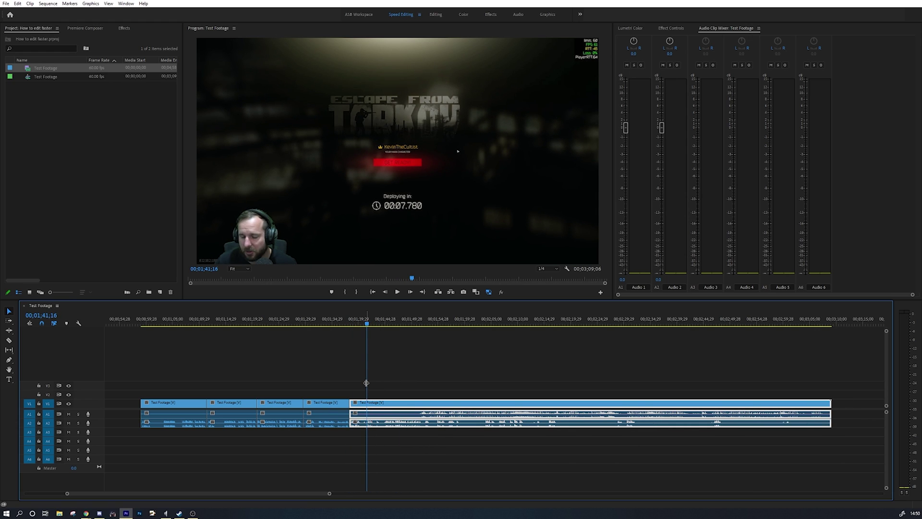
Step: Split the first Test Footage segment and ripple trim the start of the piece after the cut to the playhead
mouse_move(194, 325)
left_mouse_down()
mouse_move(168, 325)
mouse_move(200, 322)
left_mouse_up()
key("ctrl+k")
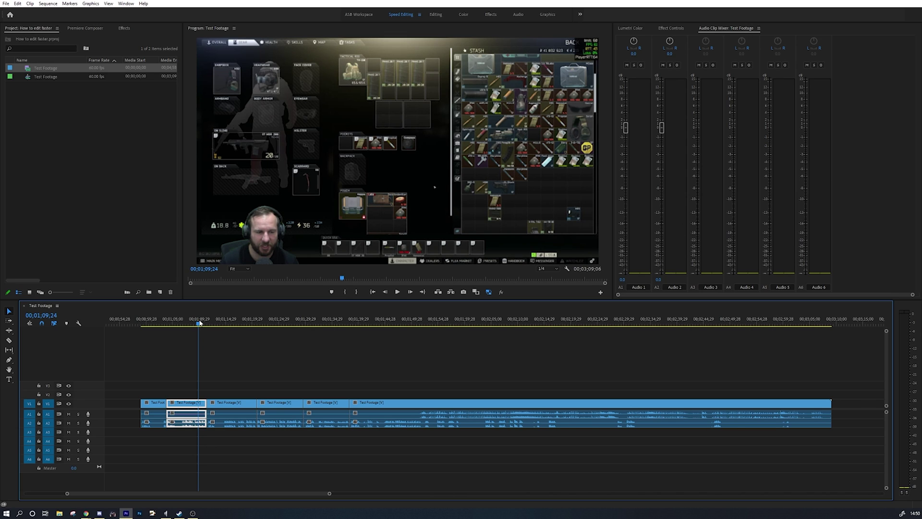
left_click_drag(200, 323, 192, 324)
key("q")
left_click(226, 350)
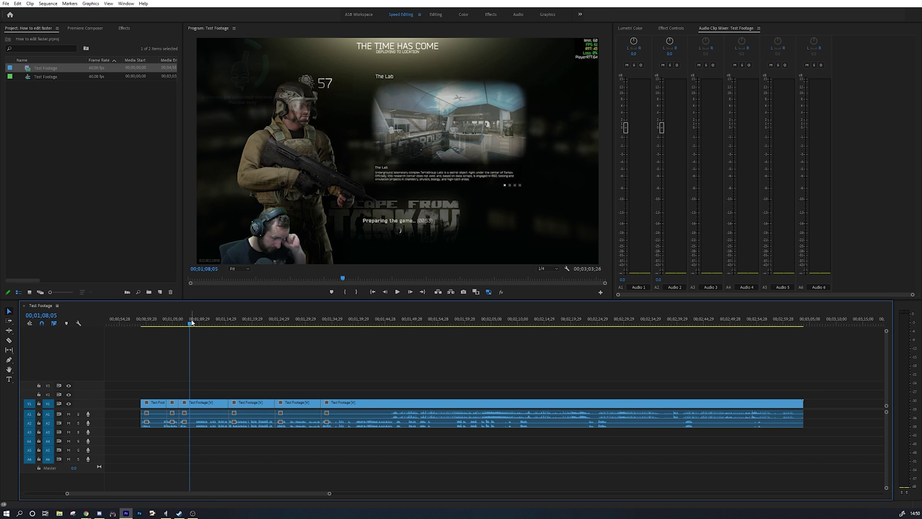
Step: Scrub through the third Test Footage segment and ripple trim its end to the playhead
left_click_drag(189, 324, 213, 326)
scroll(213, 350, "up", 7)
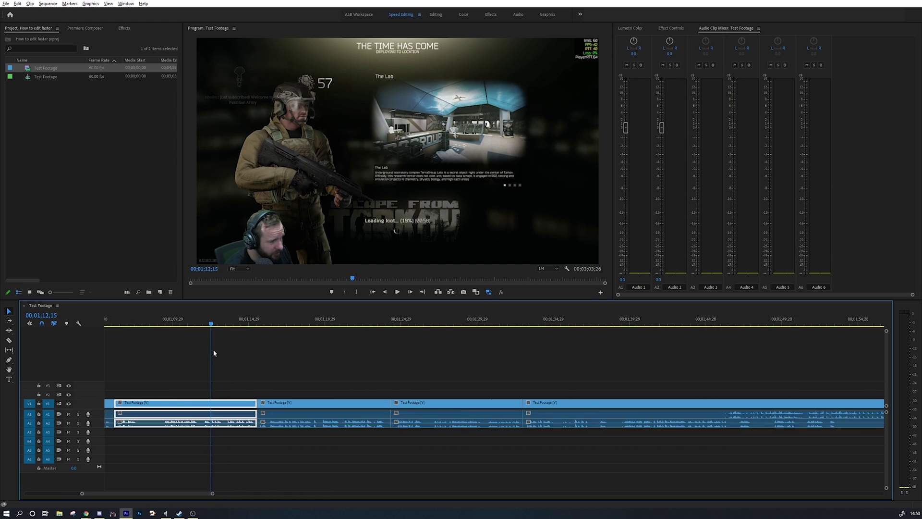
left_click_drag(128, 323, 265, 329)
key("w")
scroll(242, 387, "down", 6)
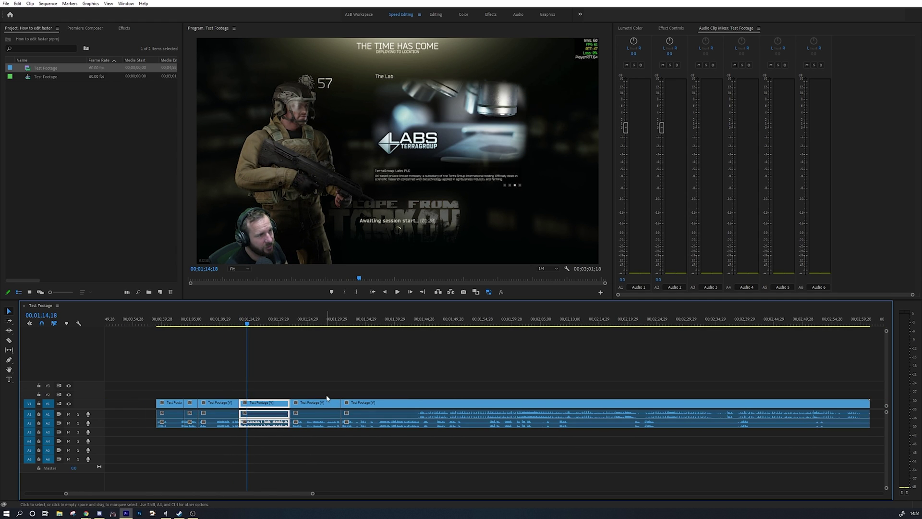
Step: Try cutting a short piece out of the last segment with the Razor tool, delete it, and undo the deletion and cuts
scroll(319, 394, "down", 3)
key("c")
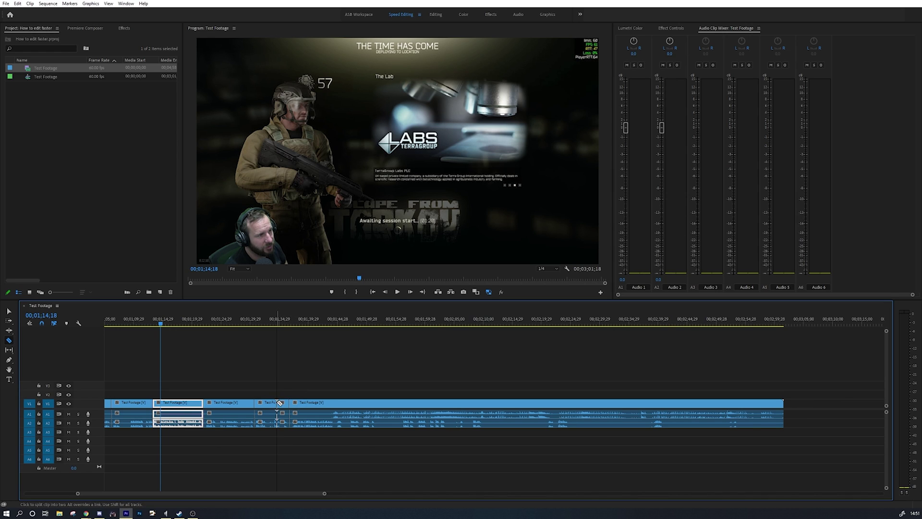
key("v")
left_click(284, 405)
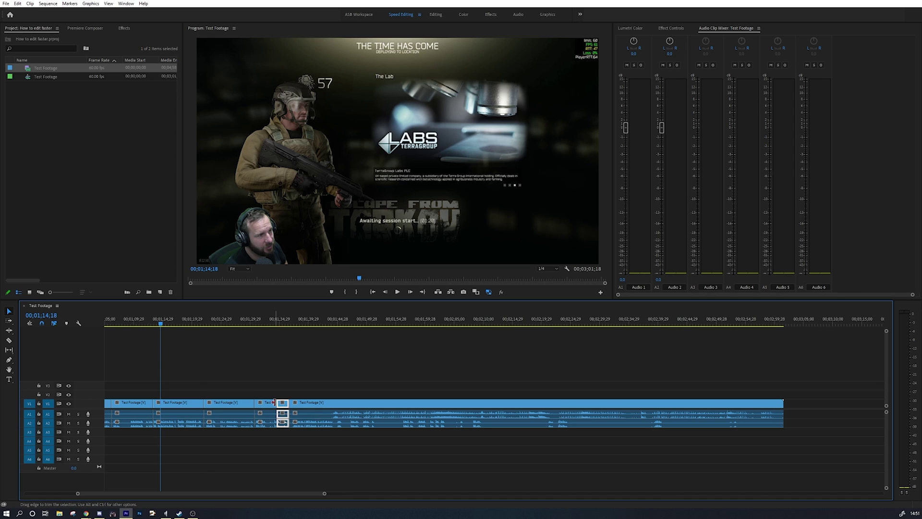
key("Delete")
left_click_drag(311, 392, 306, 409)
left_click(285, 393)
key("ctrl+z")
key("ctrl+z")
key("ctrl+z")
key("ctrl+z")
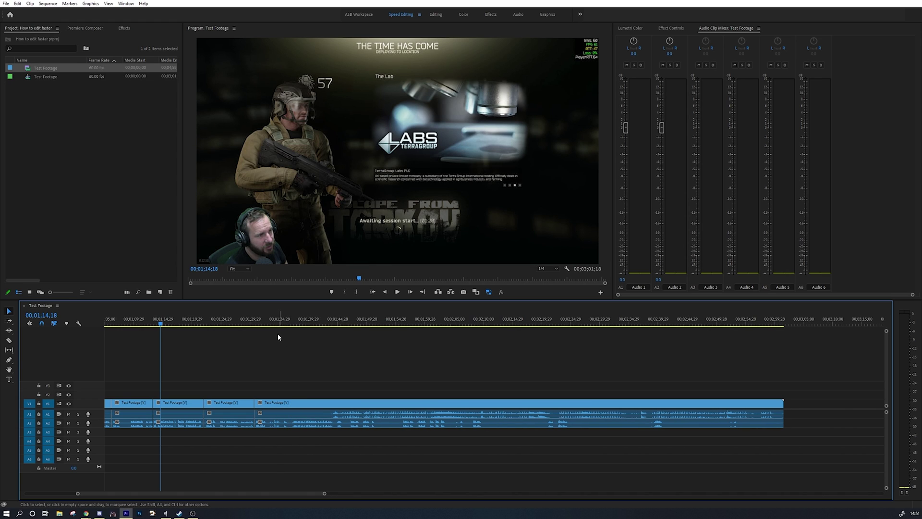
Step: Split the last Test Footage segment near 00;01;34 and ripple trim the start of the remaining footage to the playhead
left_click(277, 322)
key("ctrl+k")
left_click(289, 323)
key("q")
key("q")
Step: Move back to the earlier segments and shorten them with repeated splits and ripple trims of their starts and ends
left_click_drag(290, 322, 122, 337)
key("ctrl+k")
key("q")
key("ctrl+k")
key("w")
key("q")
key("ctrl+k")
key("w")
key("w")
key("w")
key("q")
Step: Scrub further along the sequence and ripple trim segment after segment at the playhead, adding one more split
scroll(124, 354, "up", 3)
scroll(124, 354, "up", 1)
left_click_drag(189, 327, 319, 339)
key("q")
key("w")
key("w")
key("w")
key("w")
key("w")
key("w")
key("w")
key("q")
key("ctrl+k")
key("q")
key("w")
Step: Delete the leftover short segments and move the remaining Test Footage clip earlier to start at 00;01;01;18
left_click_drag(161, 361, 275, 435)
key("Delete")
left_click_drag(308, 407, 224, 407)
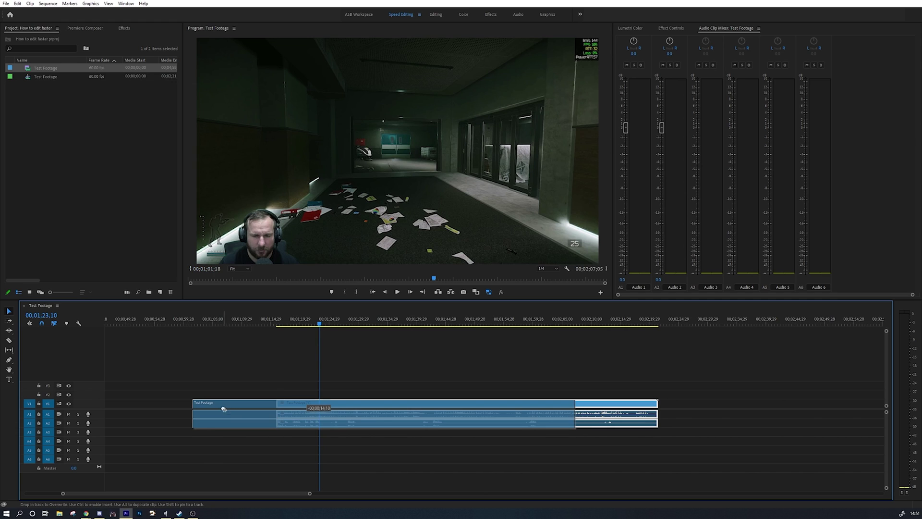
Step: Scrub through the remaining clip and ripple trim its start to the playhead near 00;01;36
left_click_drag(205, 326, 337, 312)
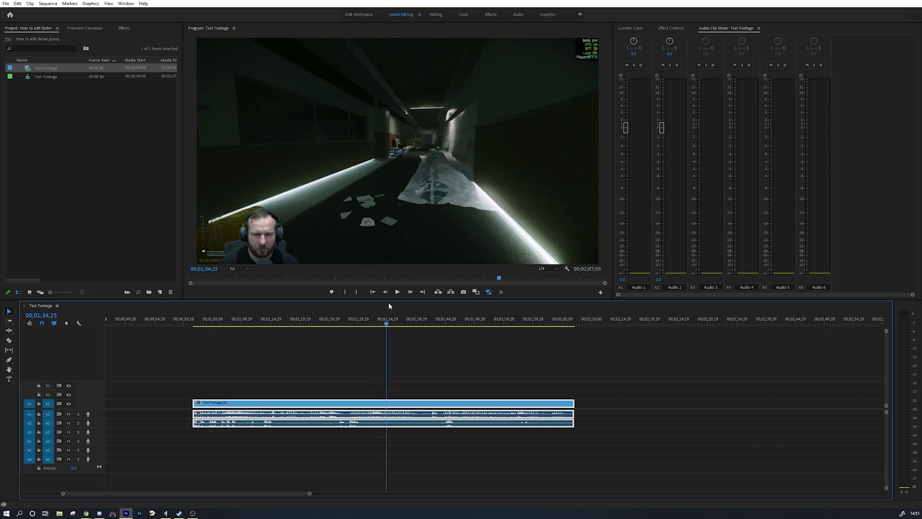
left_click_drag(434, 296, 396, 300)
key("q")
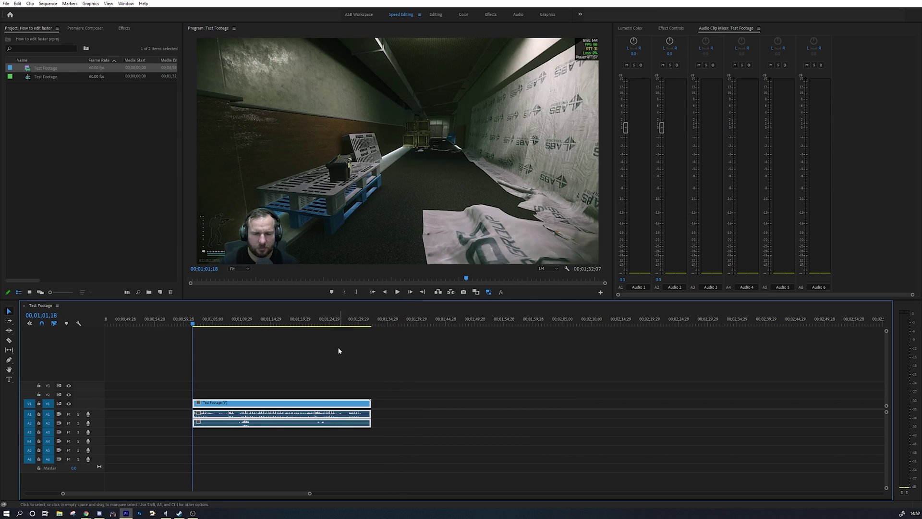
Step: Split the Test Footage clip at 00;01;11;16 and ripple trim the end of the piece after the cut to the playhead
left_click_drag(193, 325, 251, 322)
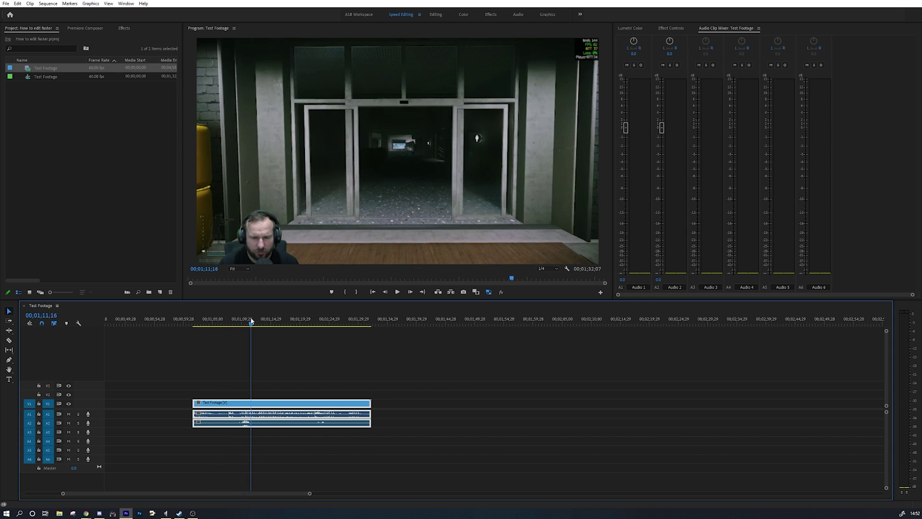
key("ctrl+k")
left_click(257, 324)
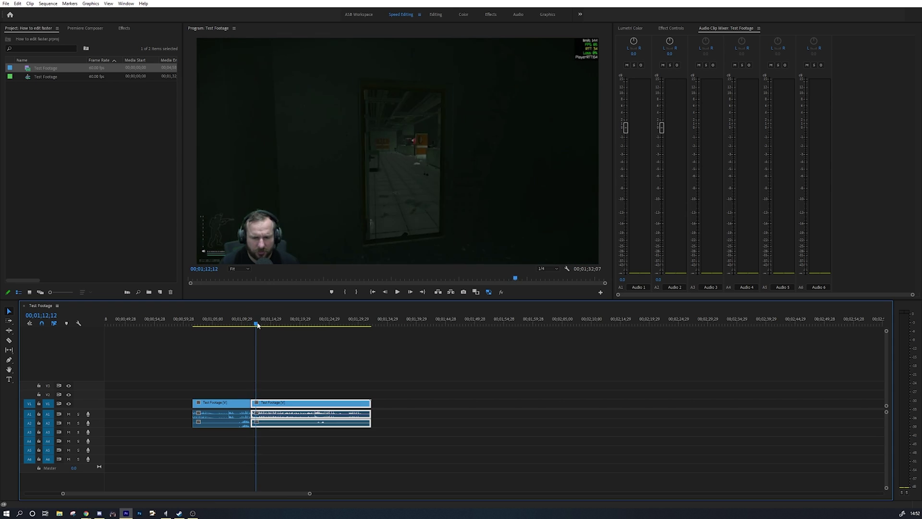
mouse_move(276, 324)
left_mouse_down()
mouse_move(364, 318)
mouse_move(244, 324)
mouse_move(315, 323)
mouse_move(267, 324)
left_mouse_up()
key("w")
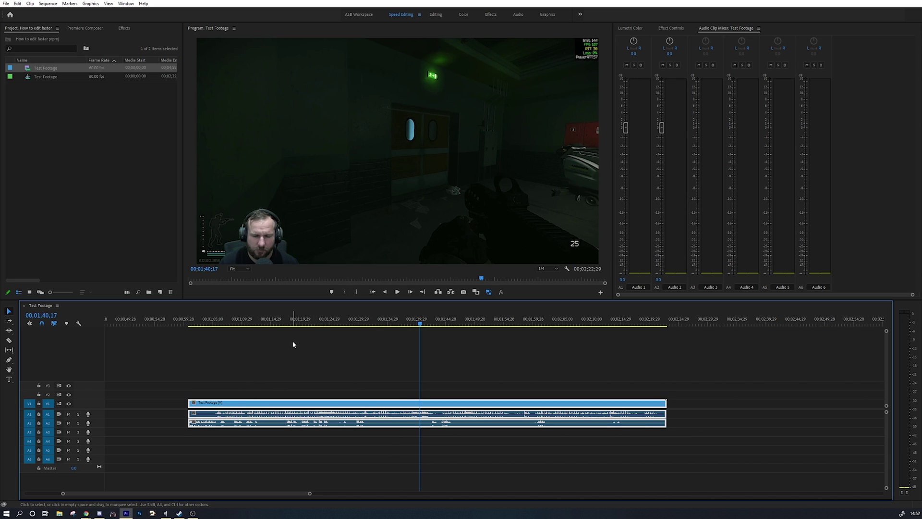
Step: Ripple trim the clip's start to the playhead at 00;01;15;13 and its end to about 00;01;54;25
mouse_move(272, 322)
left_mouse_down()
mouse_move(207, 324)
mouse_move(274, 324)
left_mouse_up()
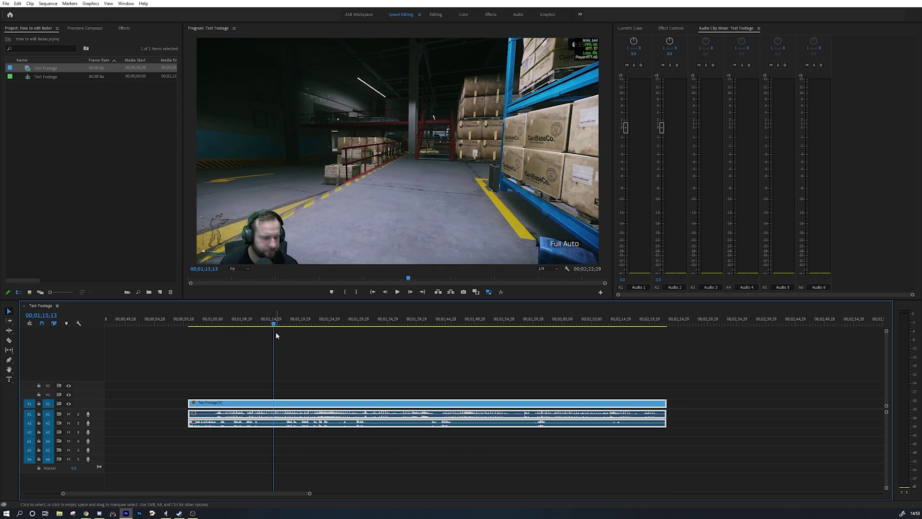
key("q")
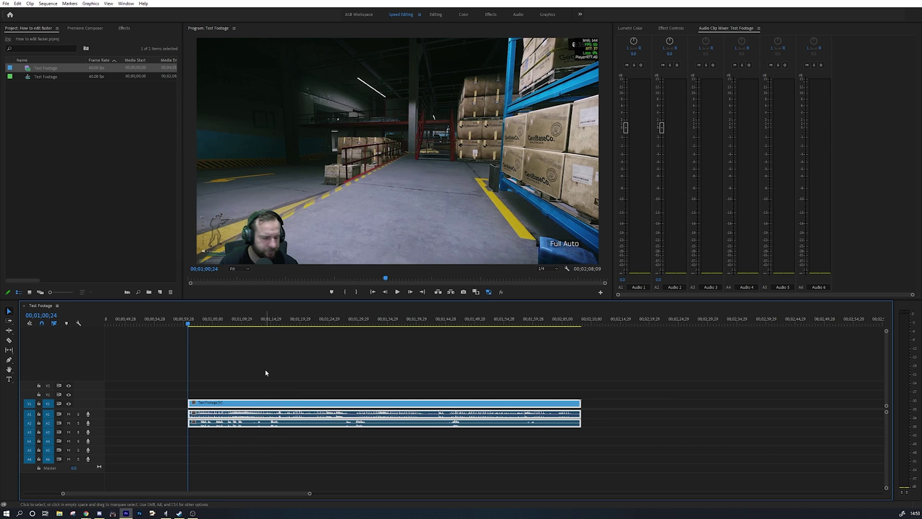
left_click_drag(210, 325, 503, 344)
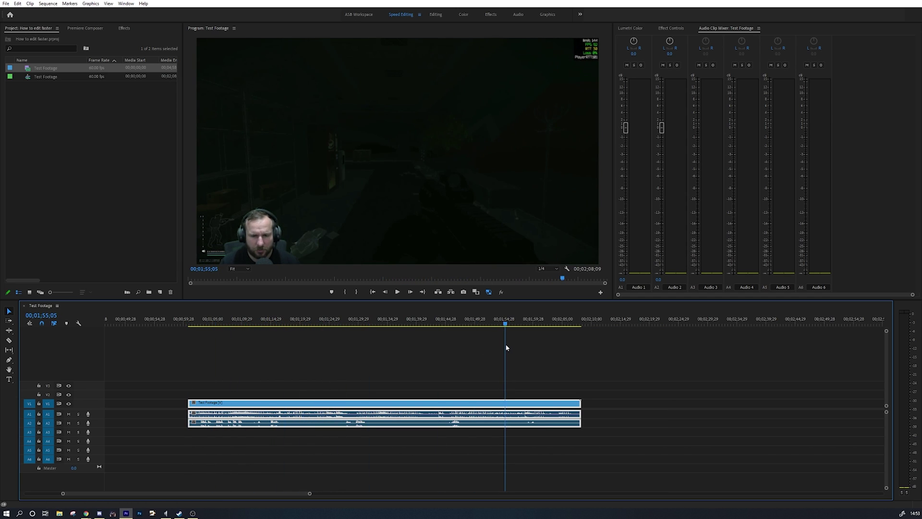
key("w")
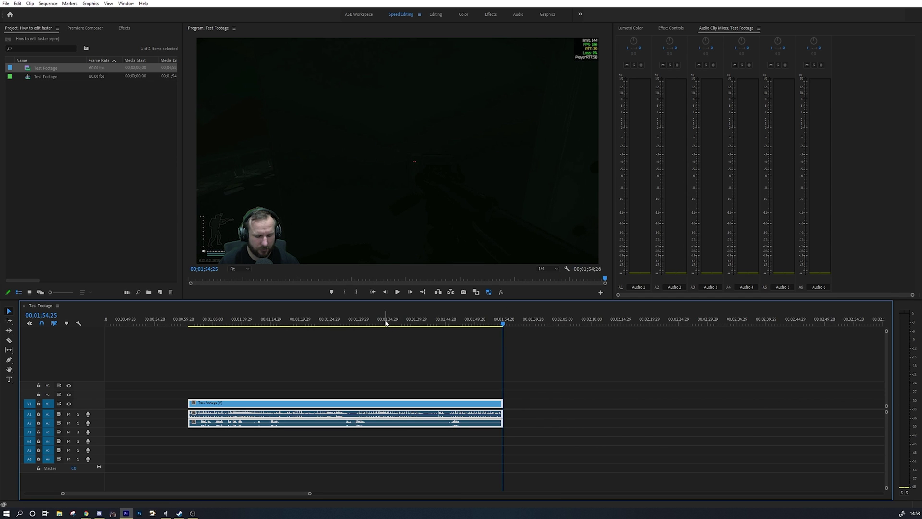
Step: Split the clip near 00;01;18, then ripple trim the second piece's start and the first piece's end to the playhead
left_click_drag(386, 323, 315, 332)
key("ctrl+k")
key("q")
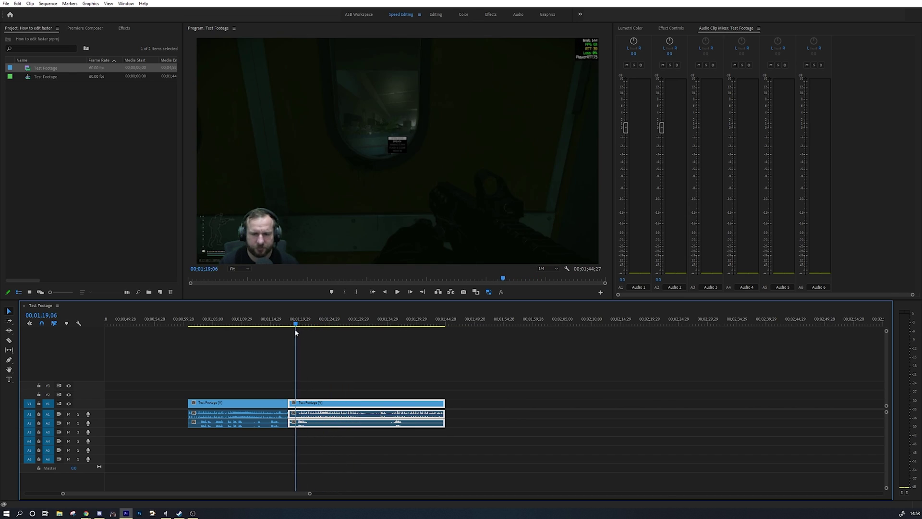
left_click_drag(289, 334, 269, 336)
key("w")
Step: Ripple trim the footage further at the playhead and split the first segment near 00;01;10
left_click(266, 332)
left_click_drag(354, 342, 244, 337)
key("q")
key("w")
key("ctrl+k")
Step: Play back and scrub the short middle segment around 00;01;11 to review it
key("space")
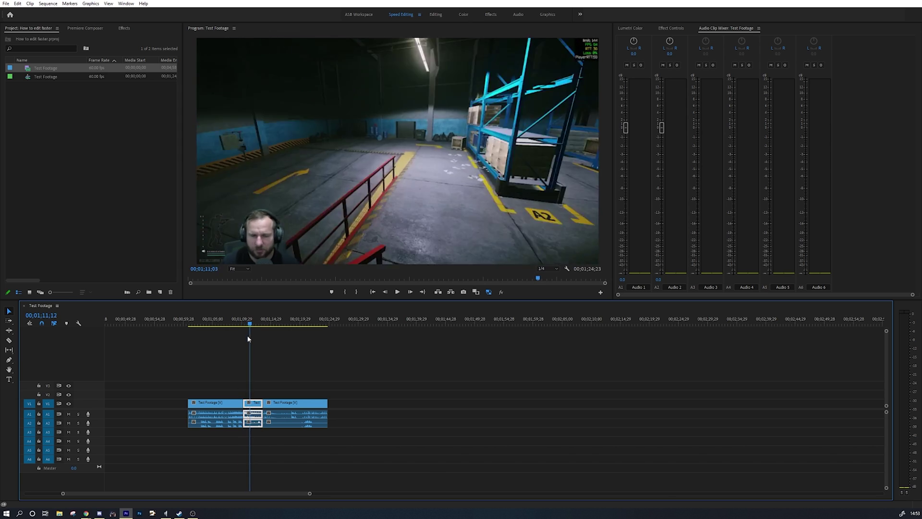
key("space")
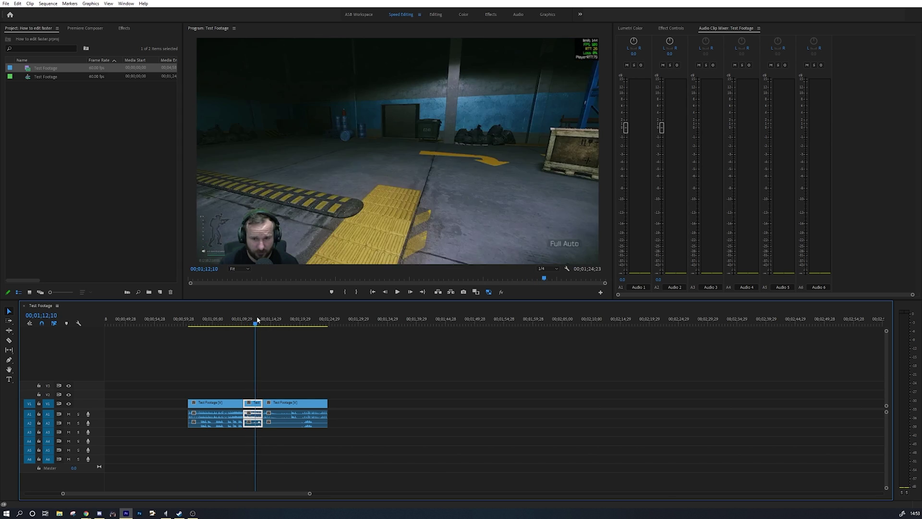
key("space")
left_click_drag(253, 323, 252, 323)
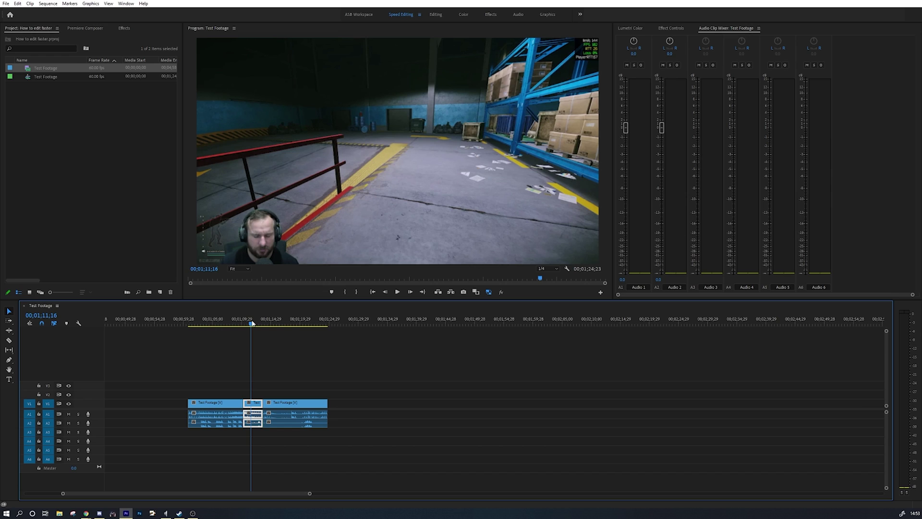